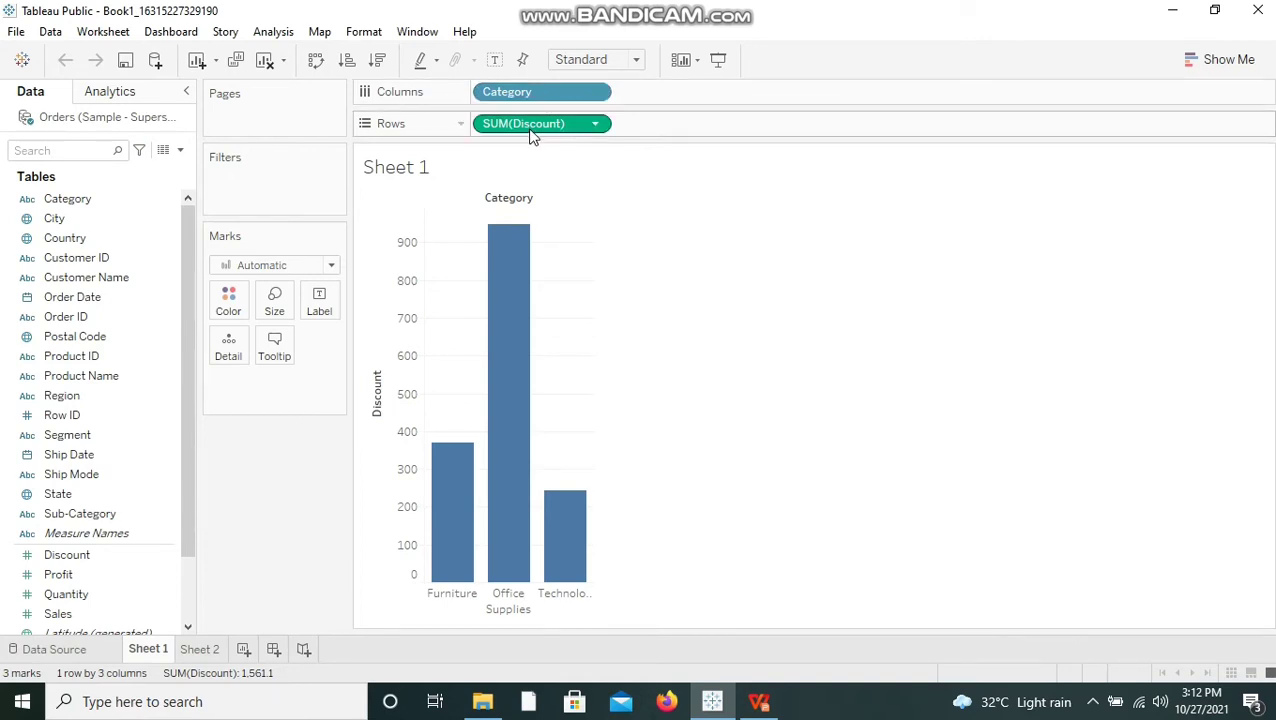
Find the Sub-Category field by searching for "sub" and use it to color the discount bars
click(76, 149)
text(su)
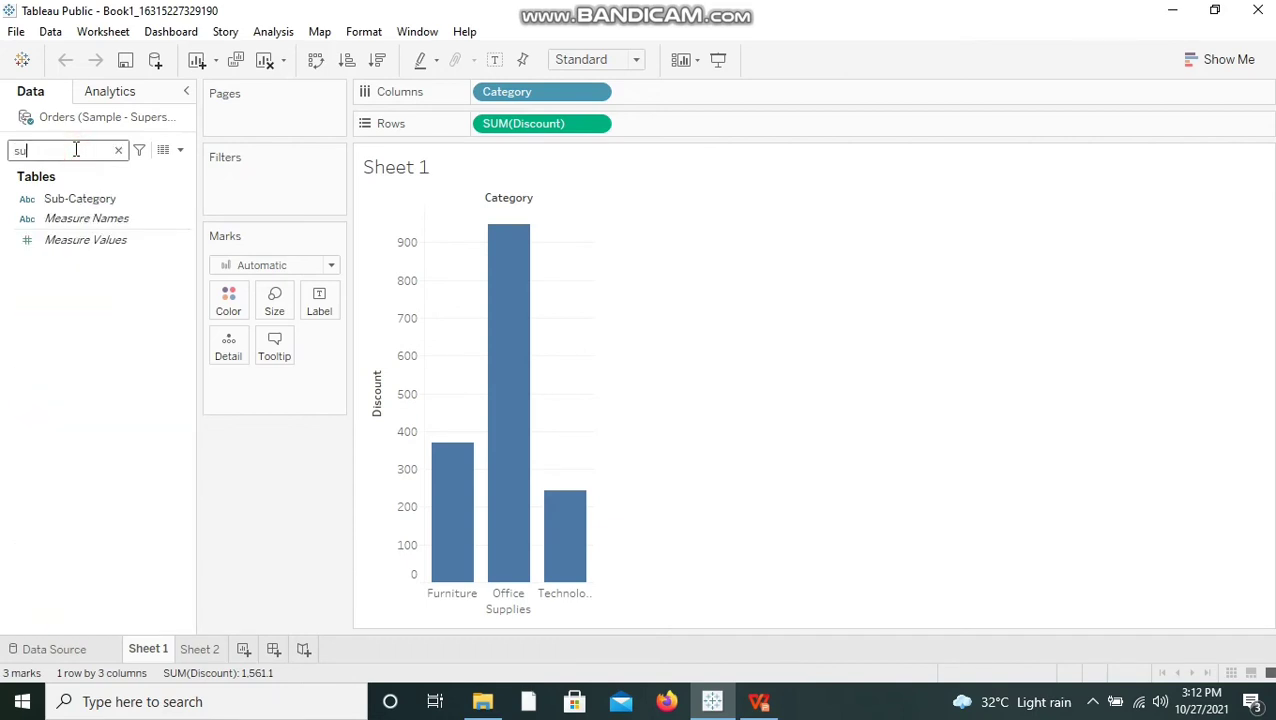
text(b)
click(72, 200)
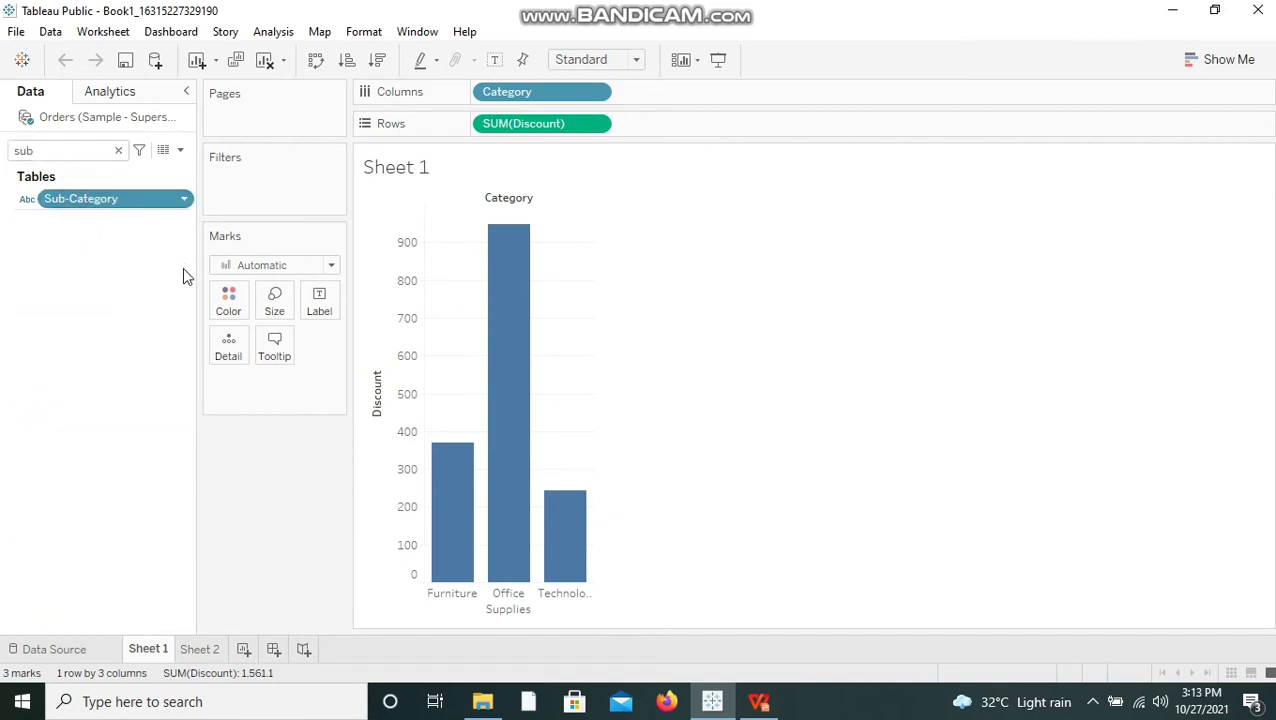
drag(183, 276, 227, 303)
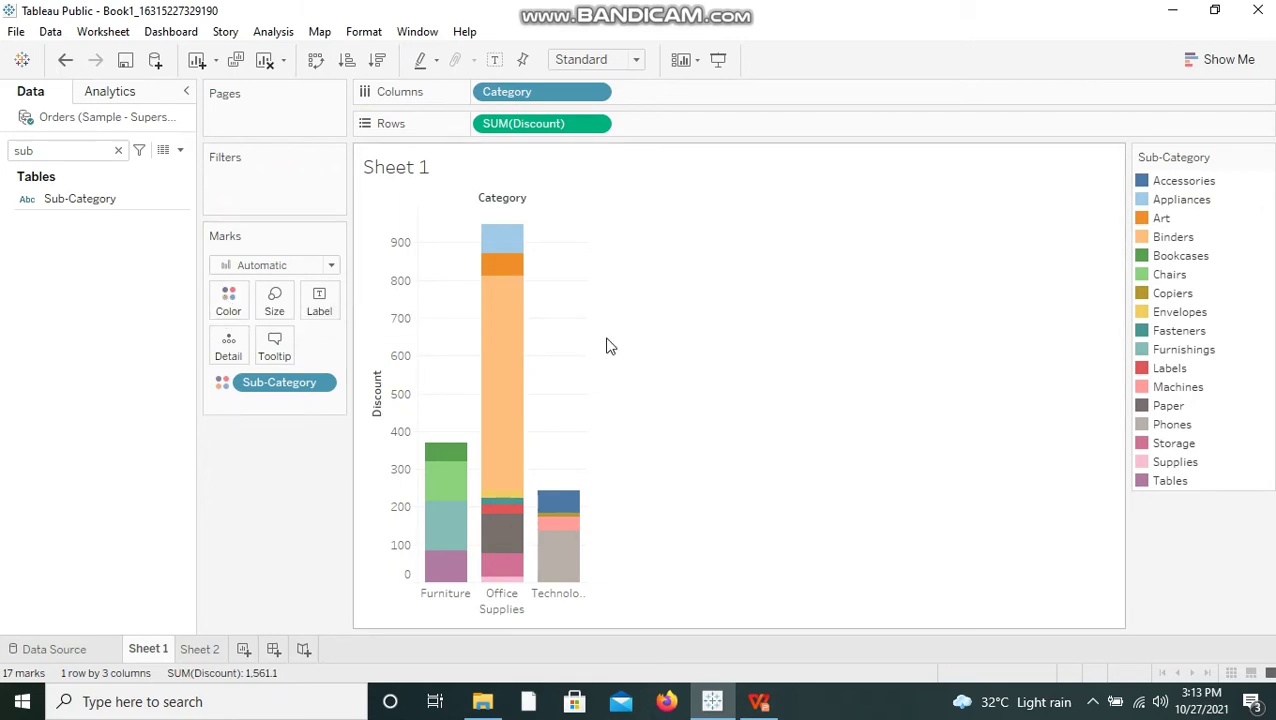
mouse_move(441, 447)
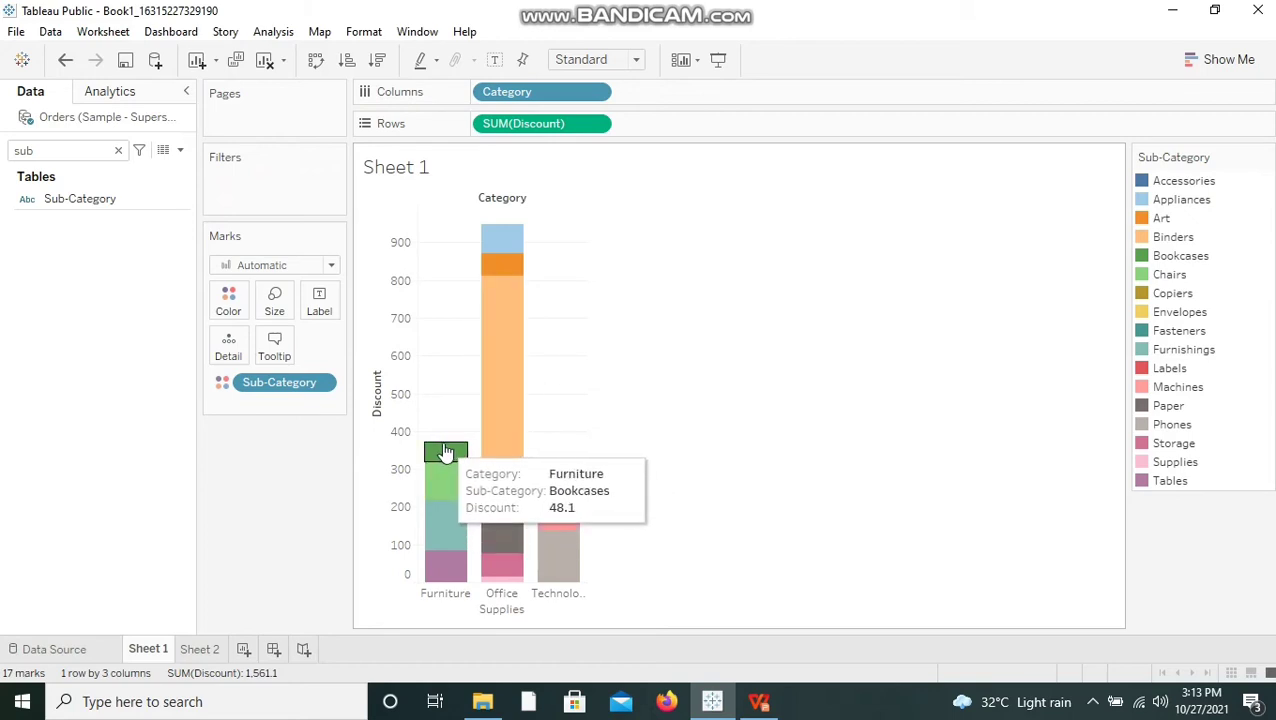
mouse_move(447, 483)
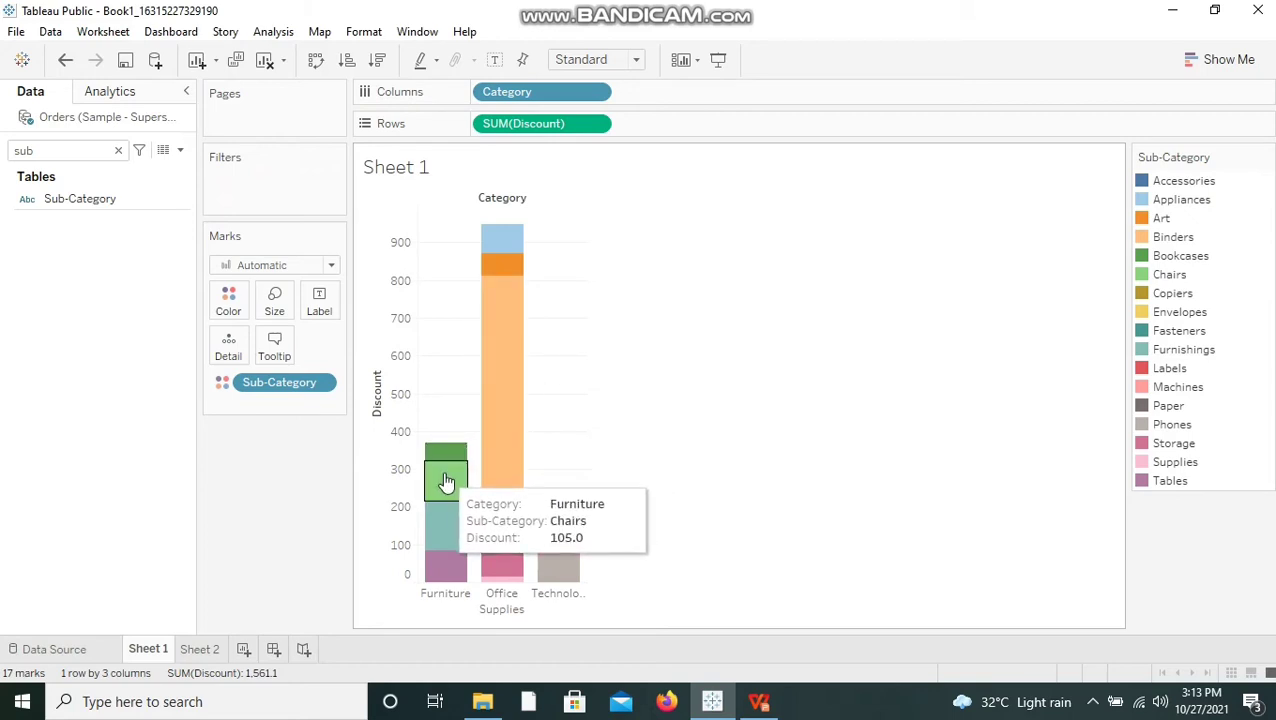
mouse_move(455, 552)
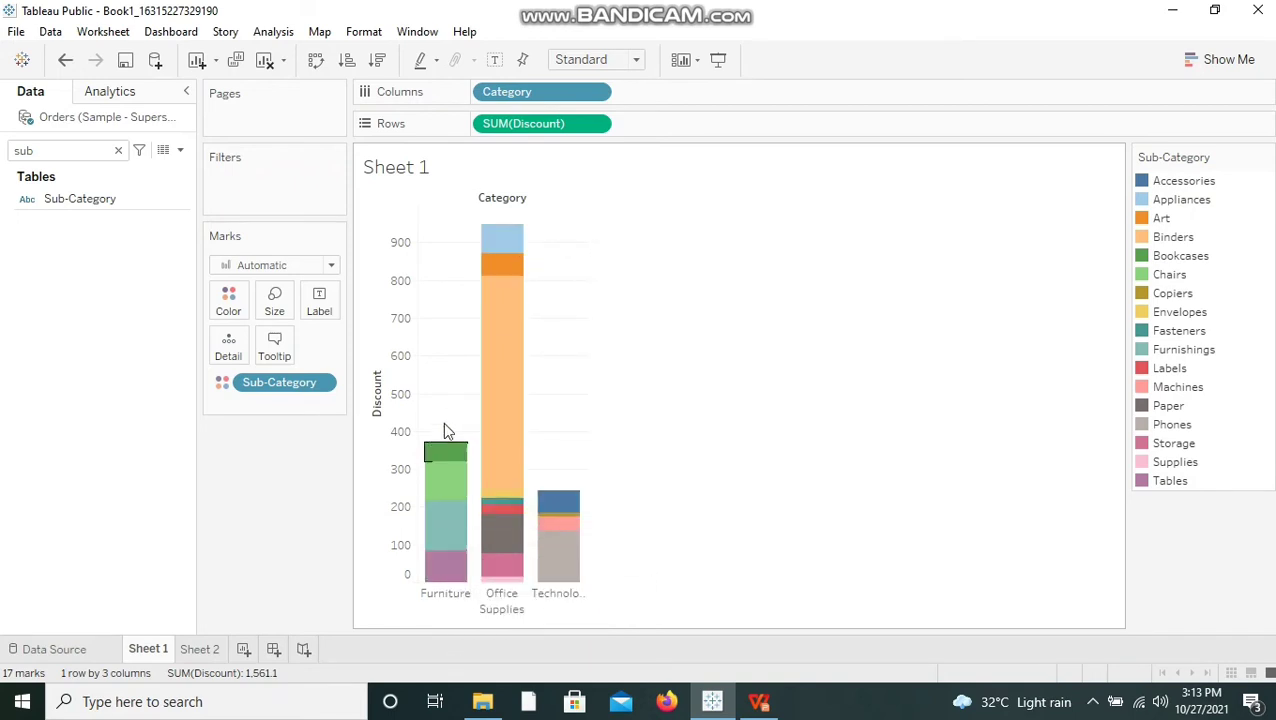
mouse_move(517, 229)
Add a reference line showing the Total of SUM(Discount) with its scope set to Per Cell
click(134, 95)
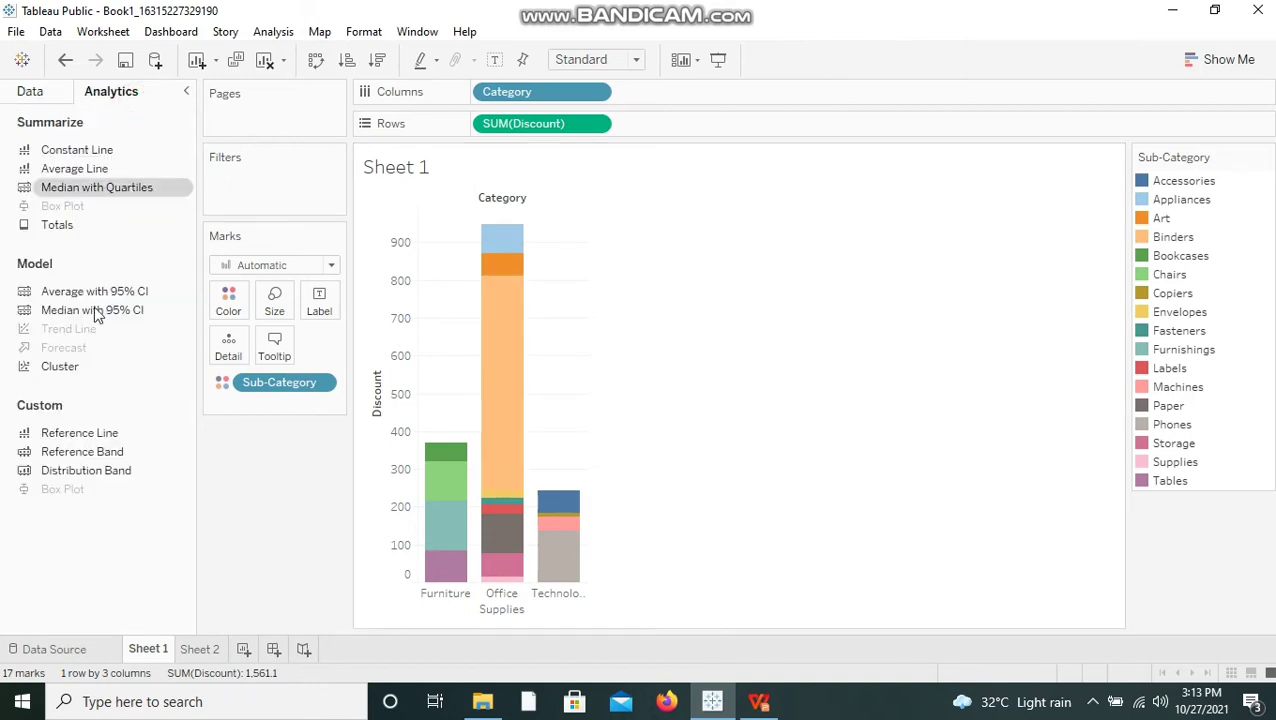
double_click(77, 436)
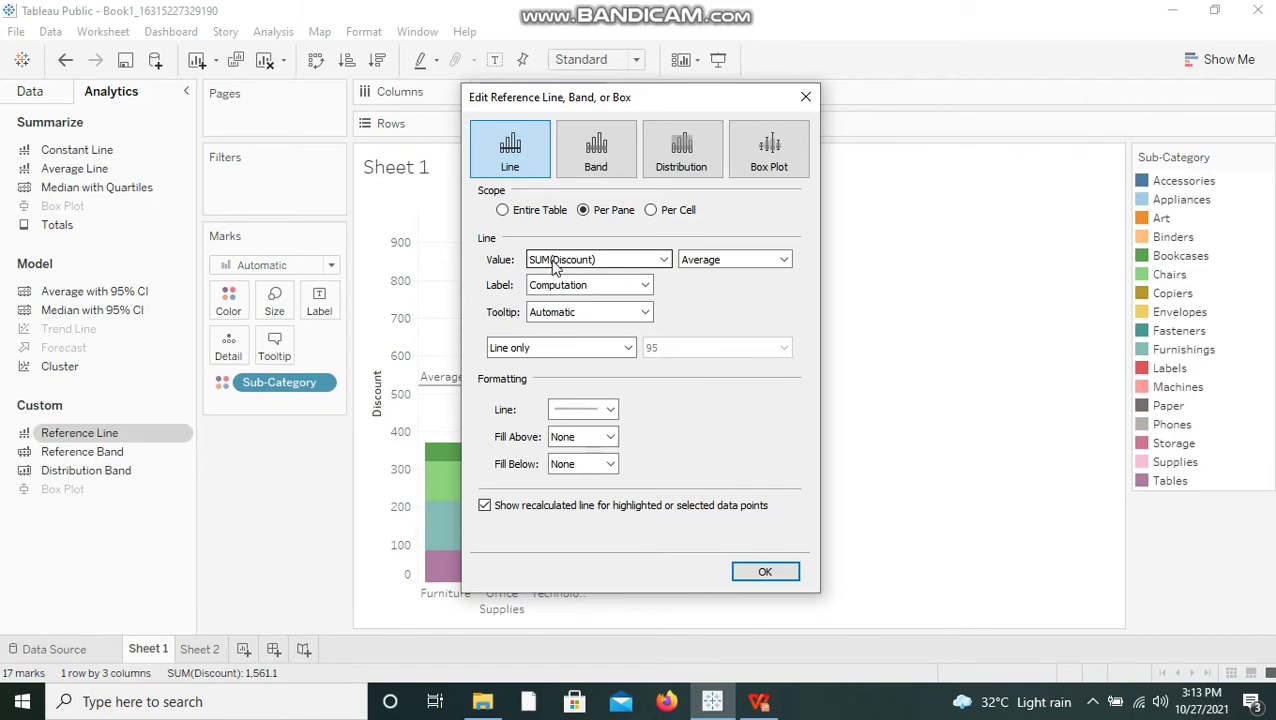
click(729, 266)
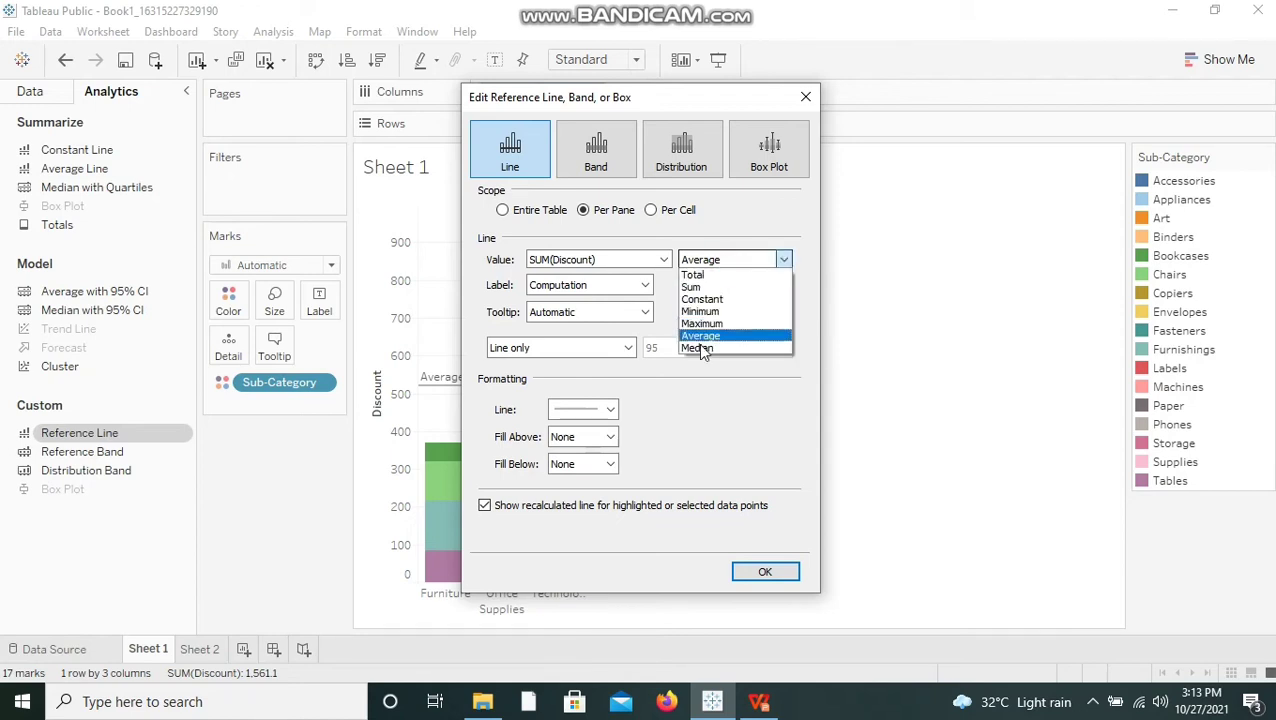
click(692, 275)
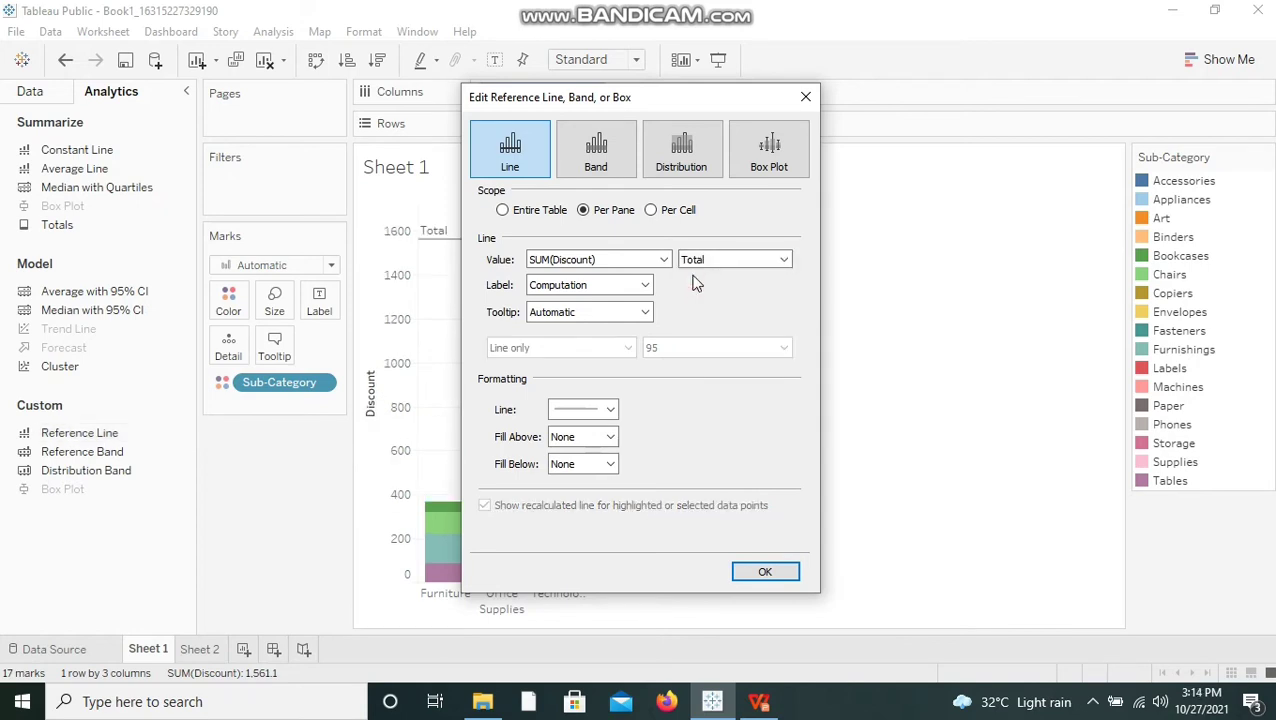
click(651, 214)
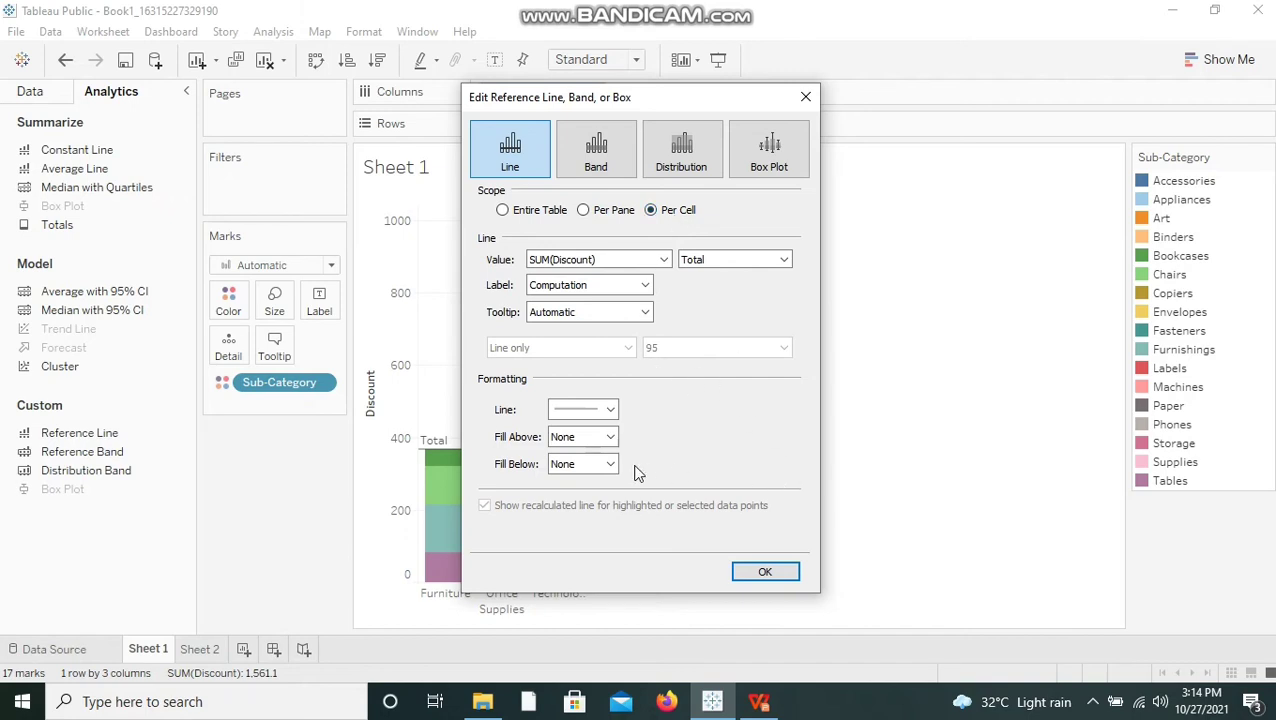
click(766, 571)
click(766, 573)
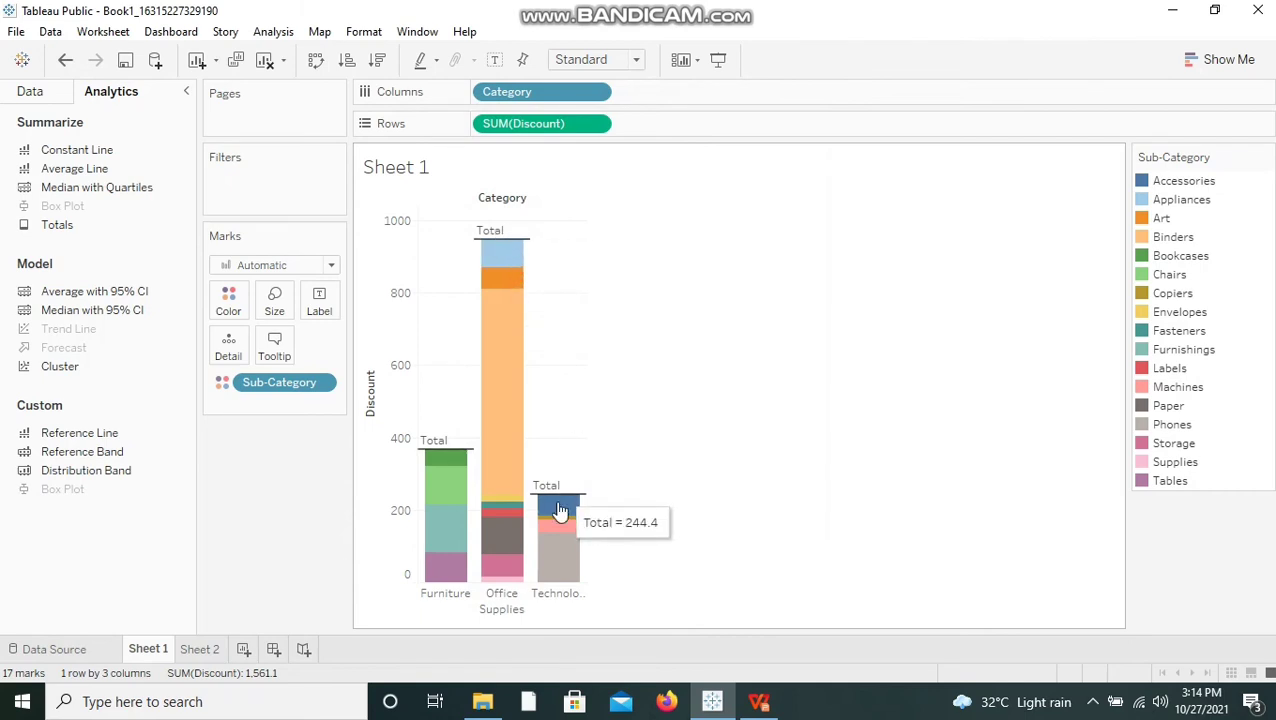
Format the total reference line with its line style set to None
mouse_move(547, 490)
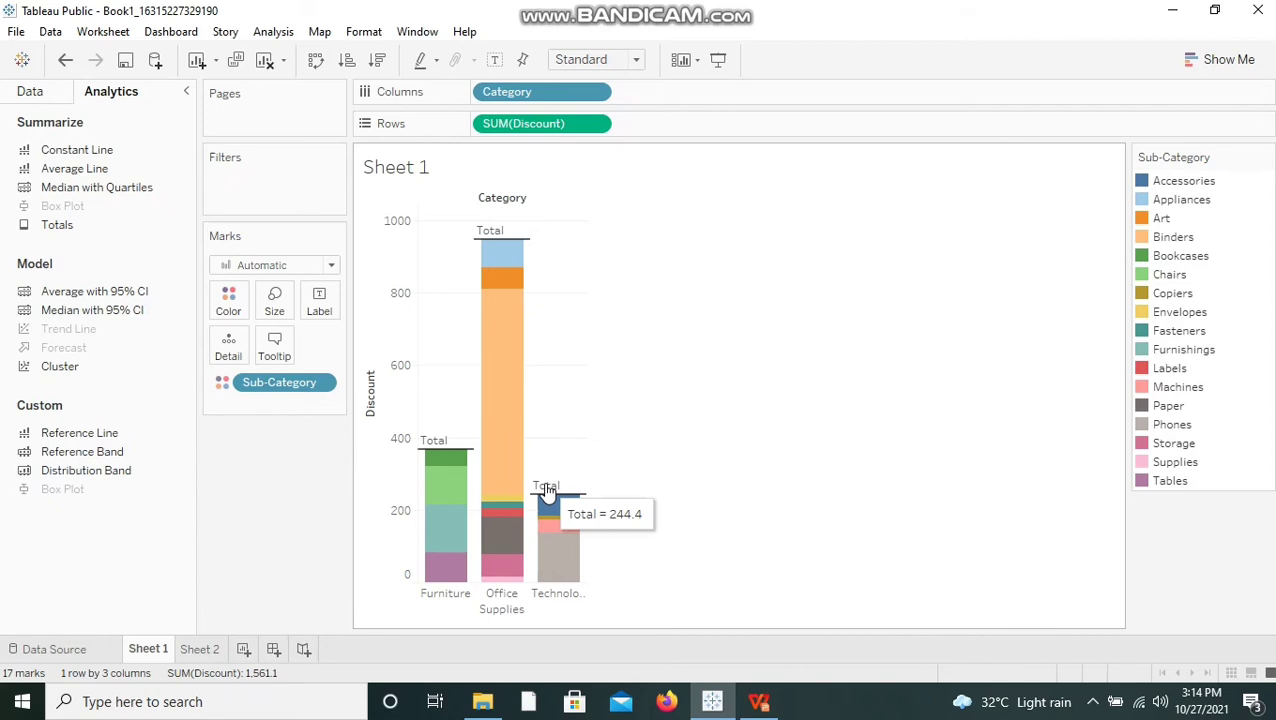
right_click(547, 490)
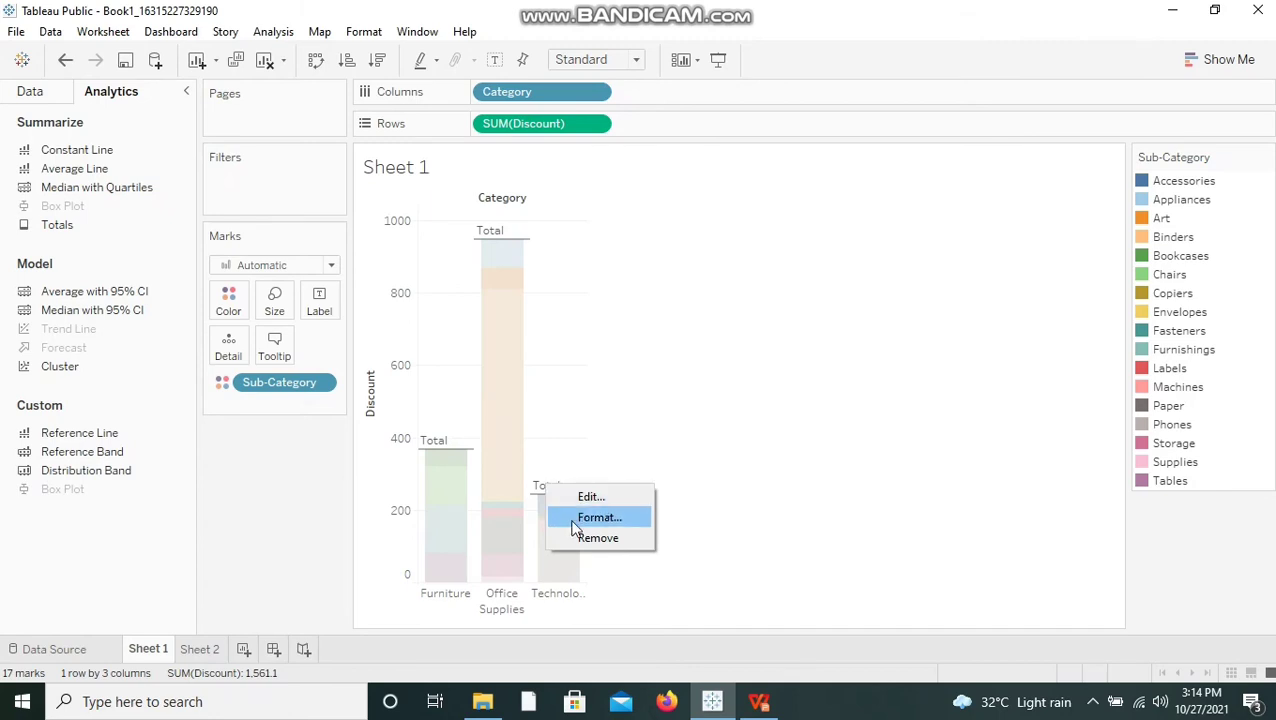
click(572, 518)
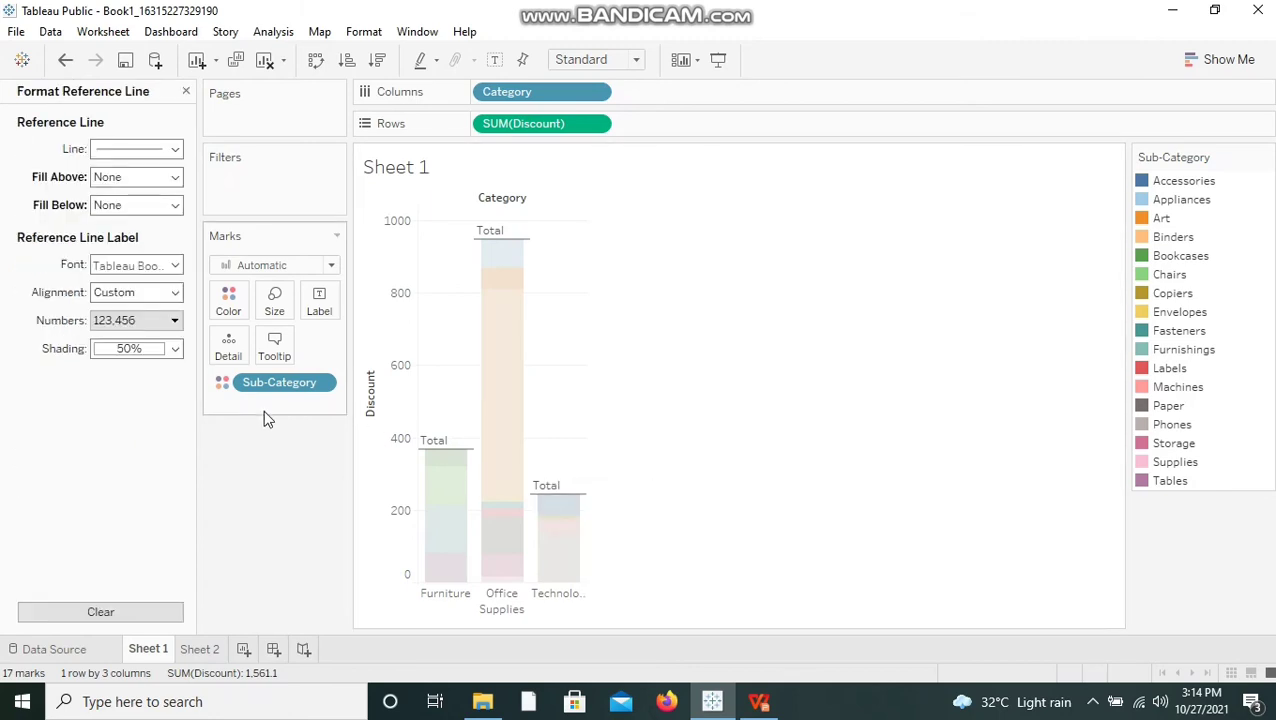
click(145, 150)
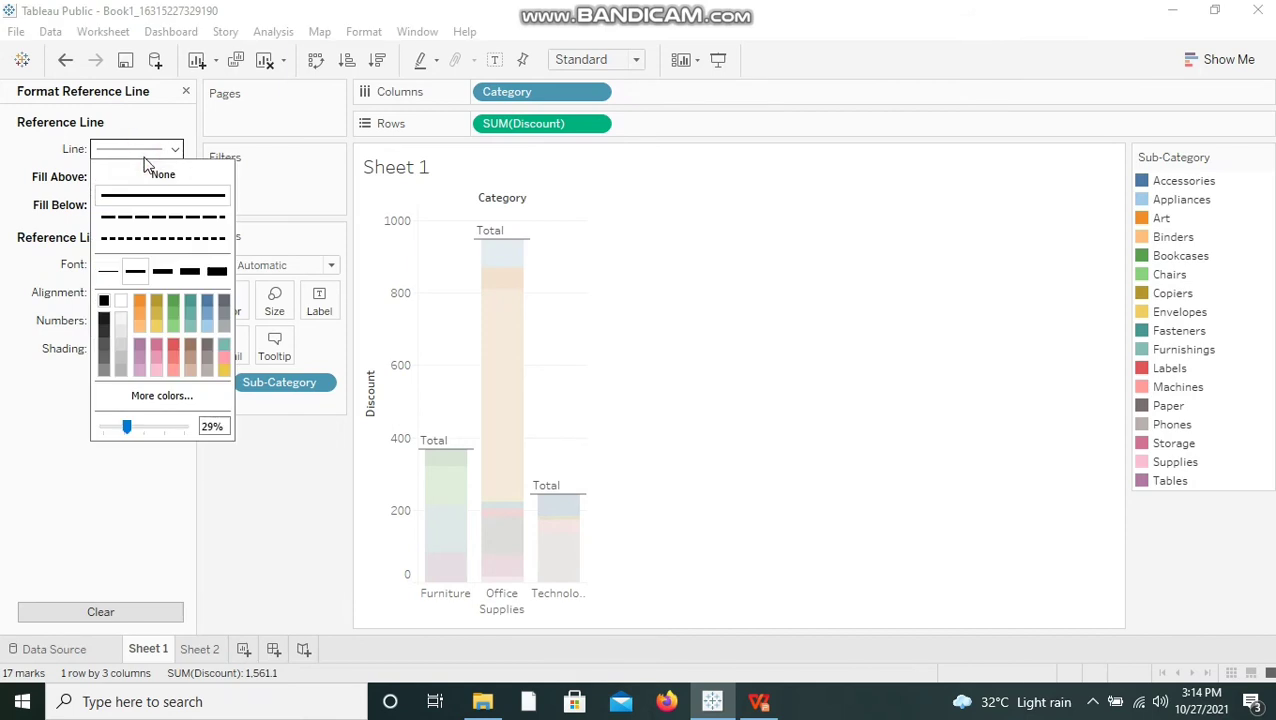
click(148, 175)
click(33, 222)
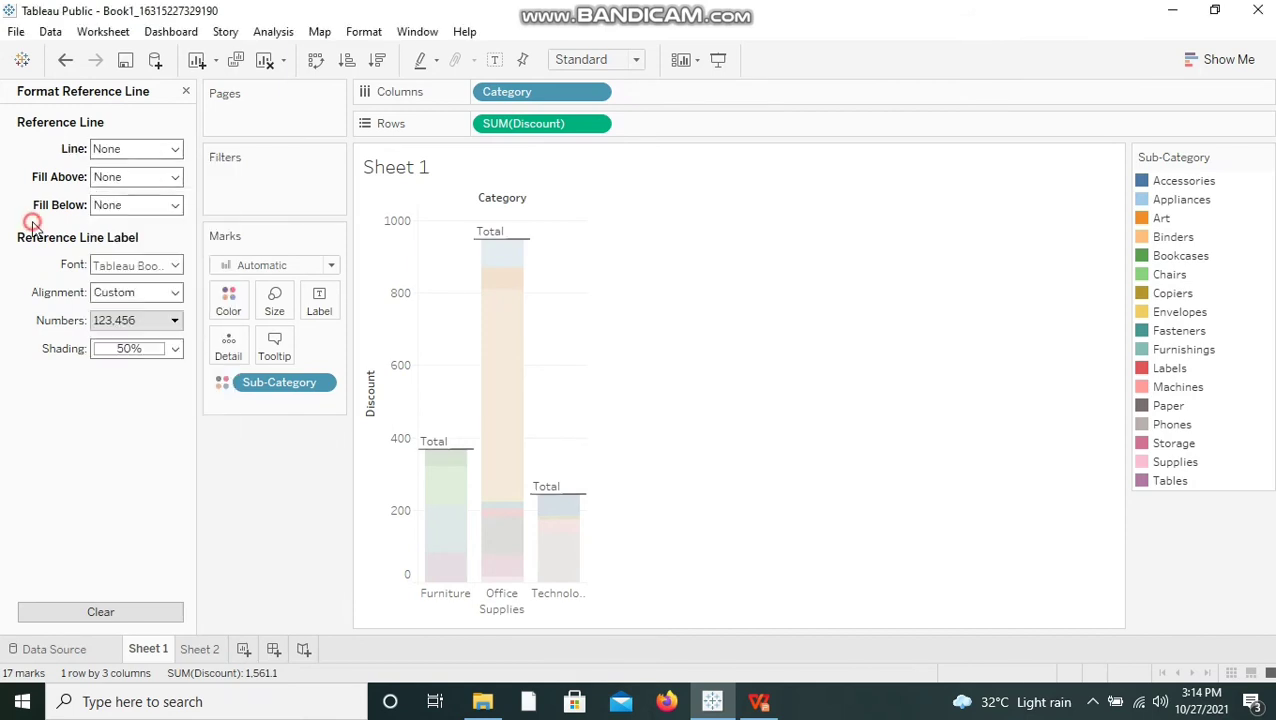
click(125, 321)
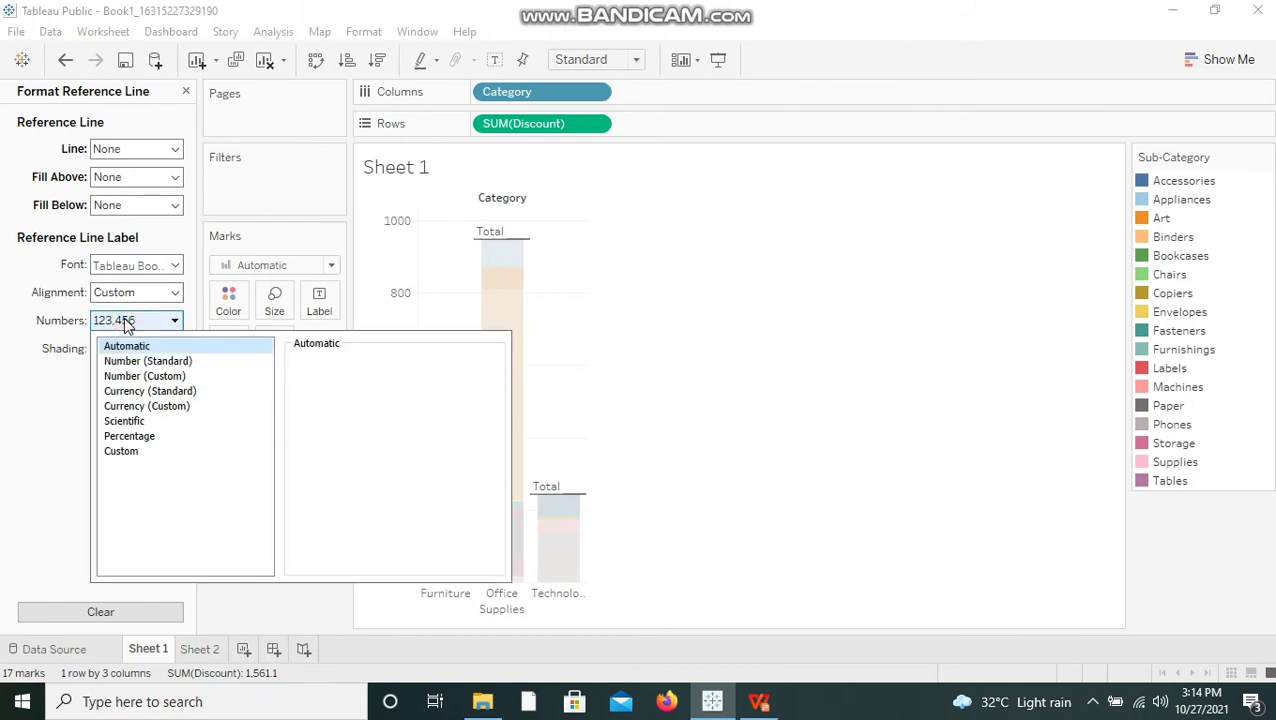
click(126, 325)
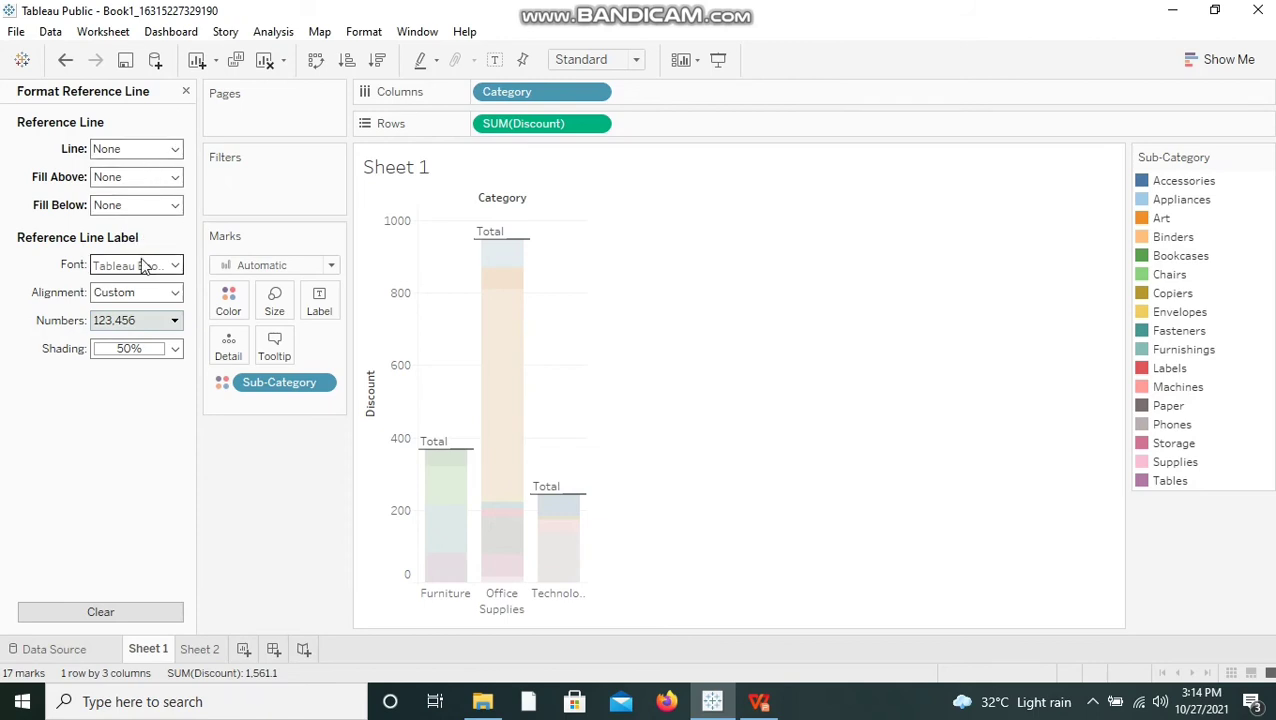
click(186, 92)
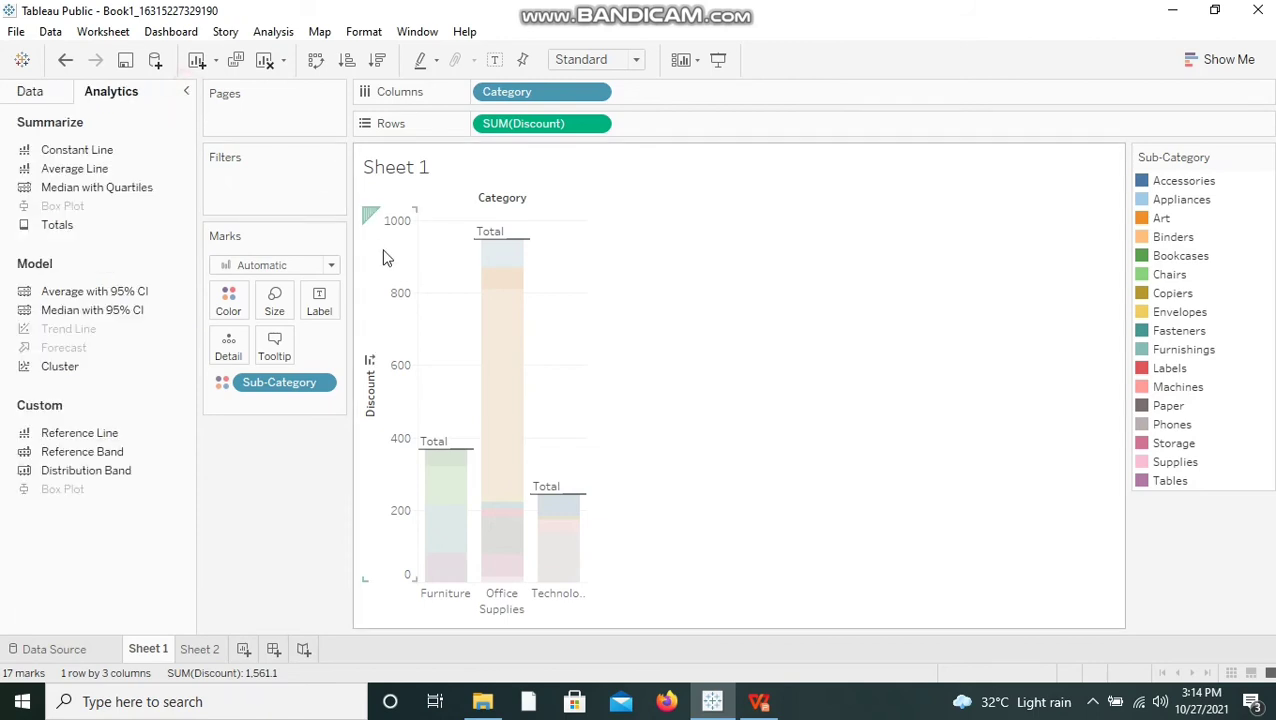
Edit the total reference line to label it with its Value, and move the dialog clear of the chart
click(486, 231)
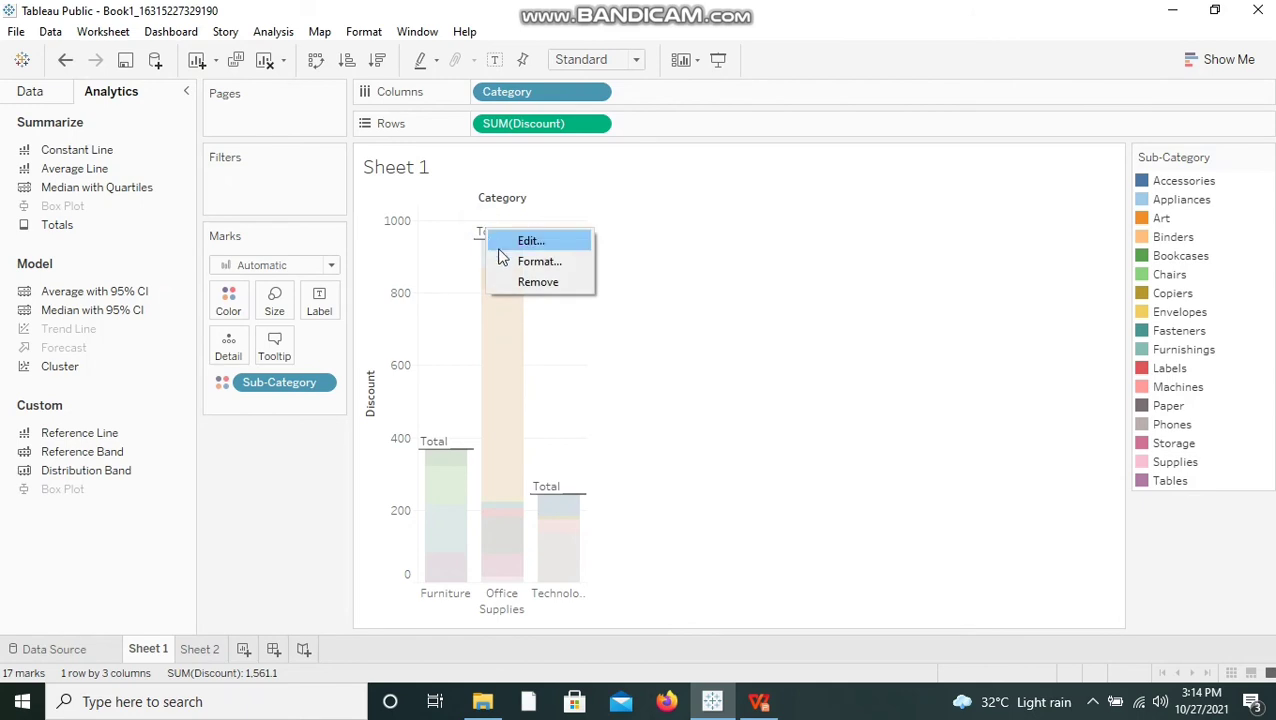
click(510, 246)
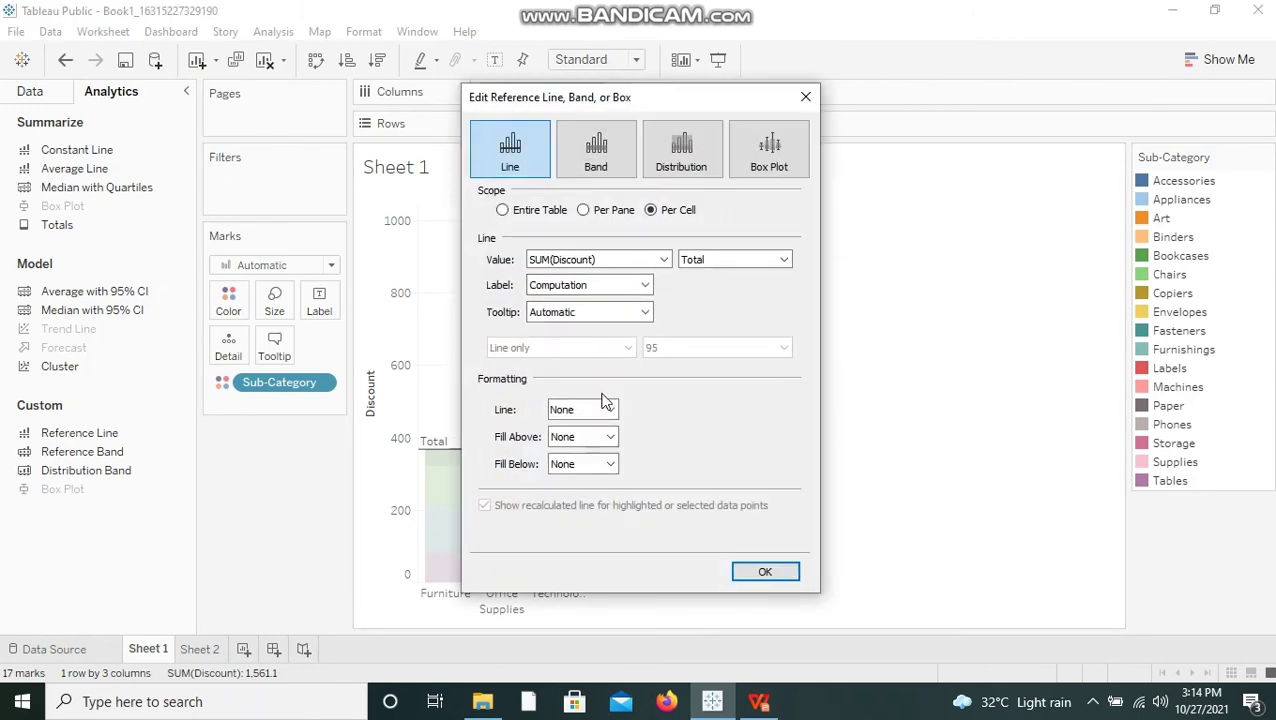
click(645, 287)
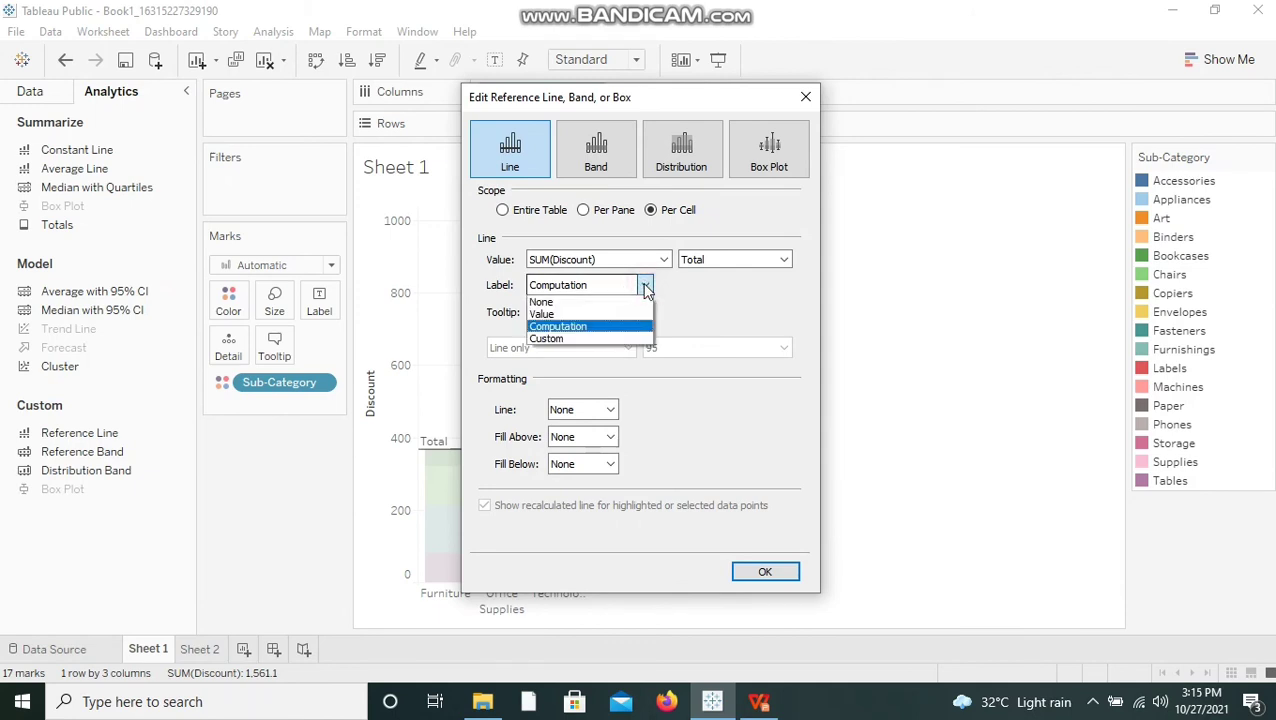
click(585, 315)
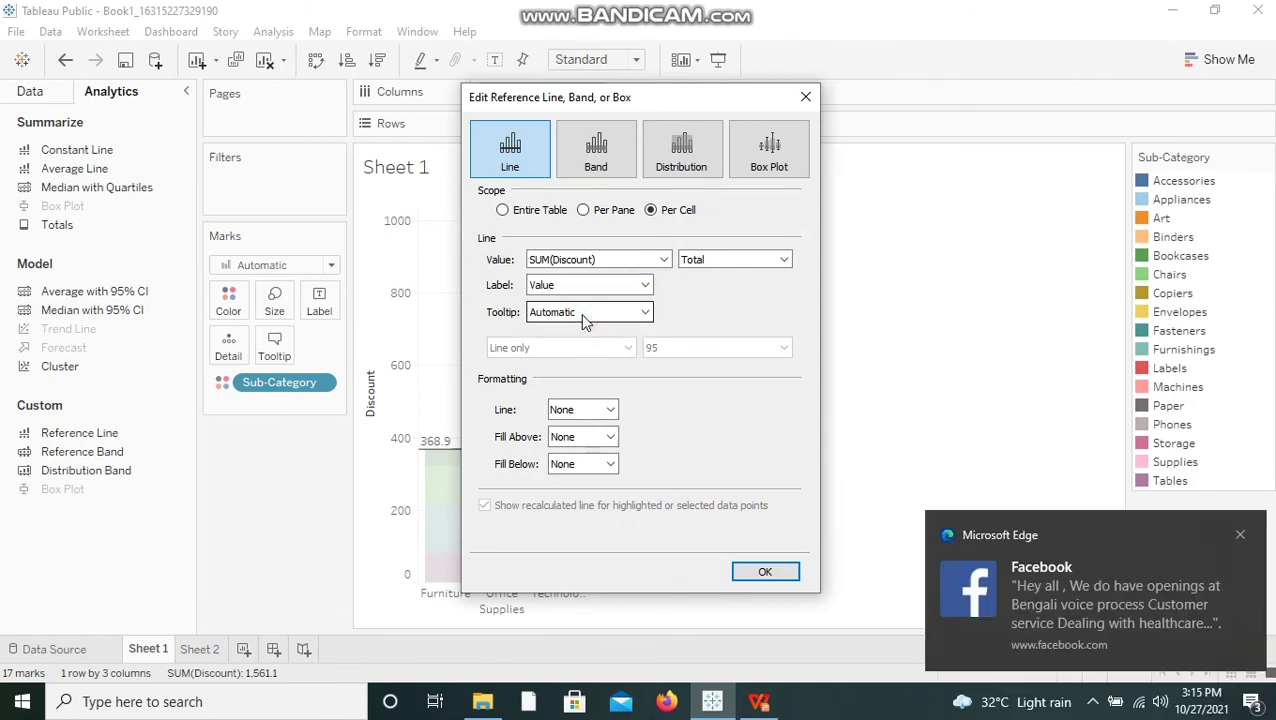
drag(665, 104, 862, 140)
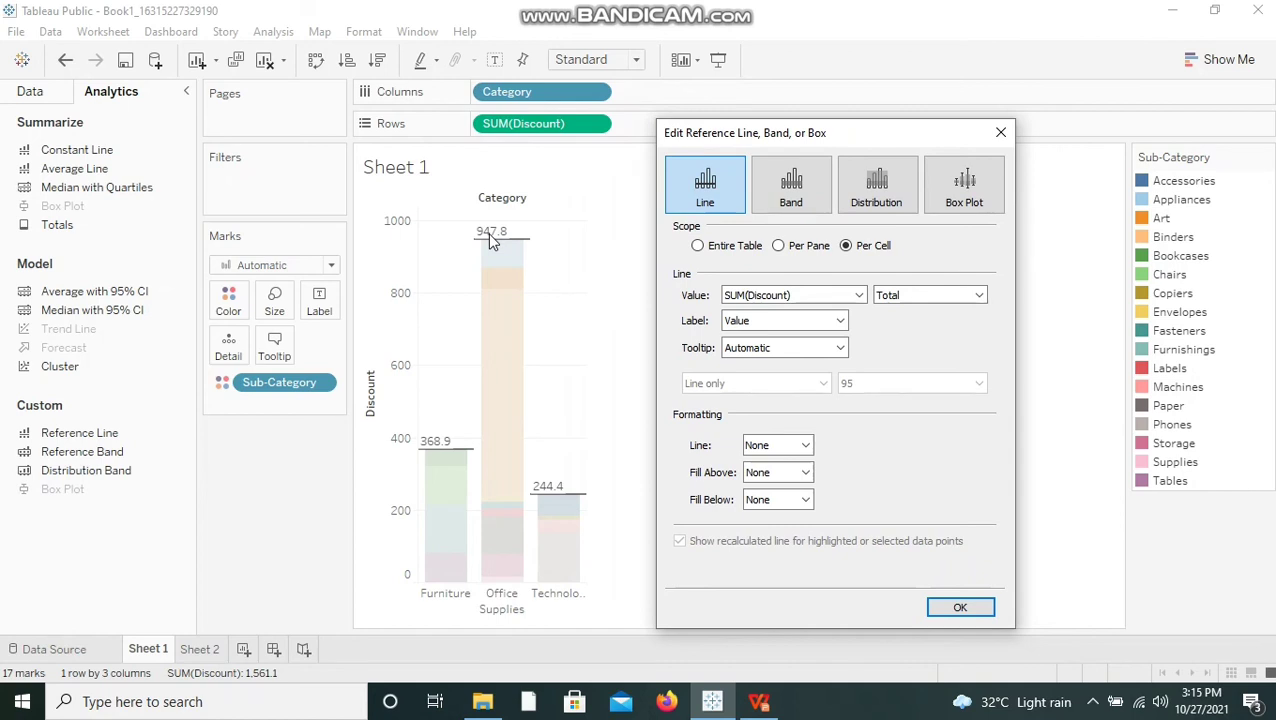
Try the None, Value, Computation and Custom label options for the total reference line
click(840, 322)
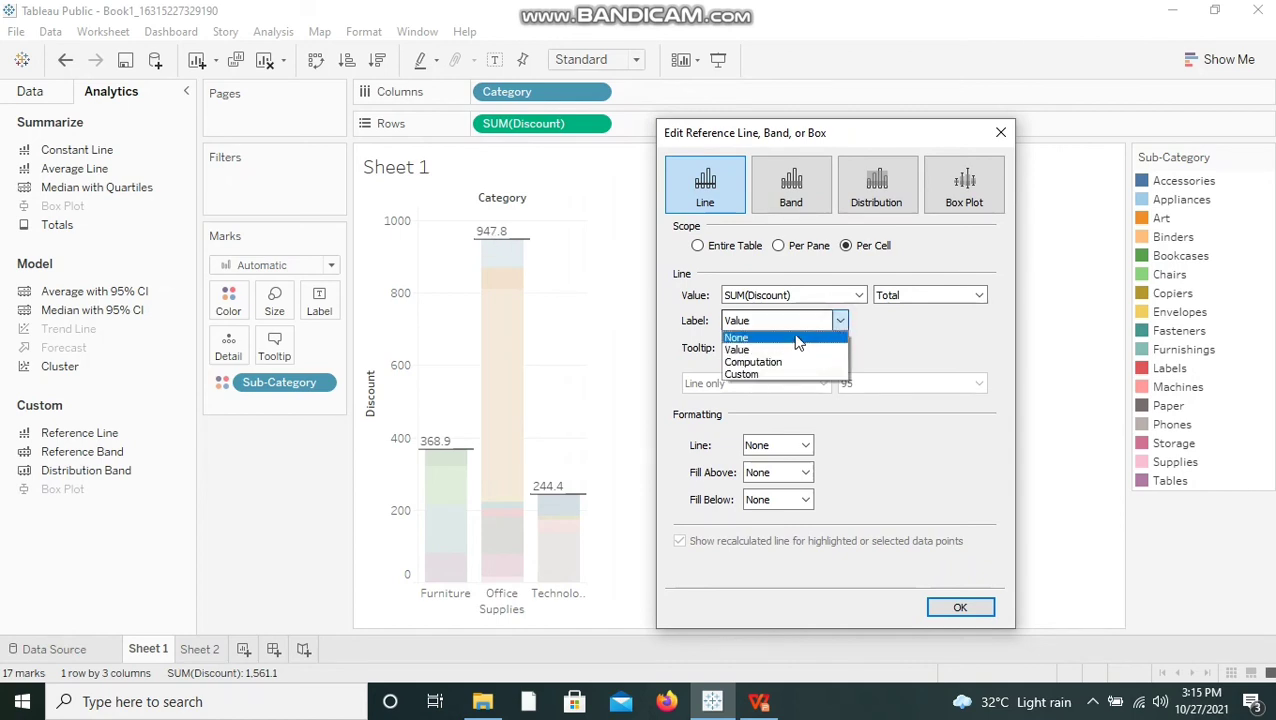
click(797, 340)
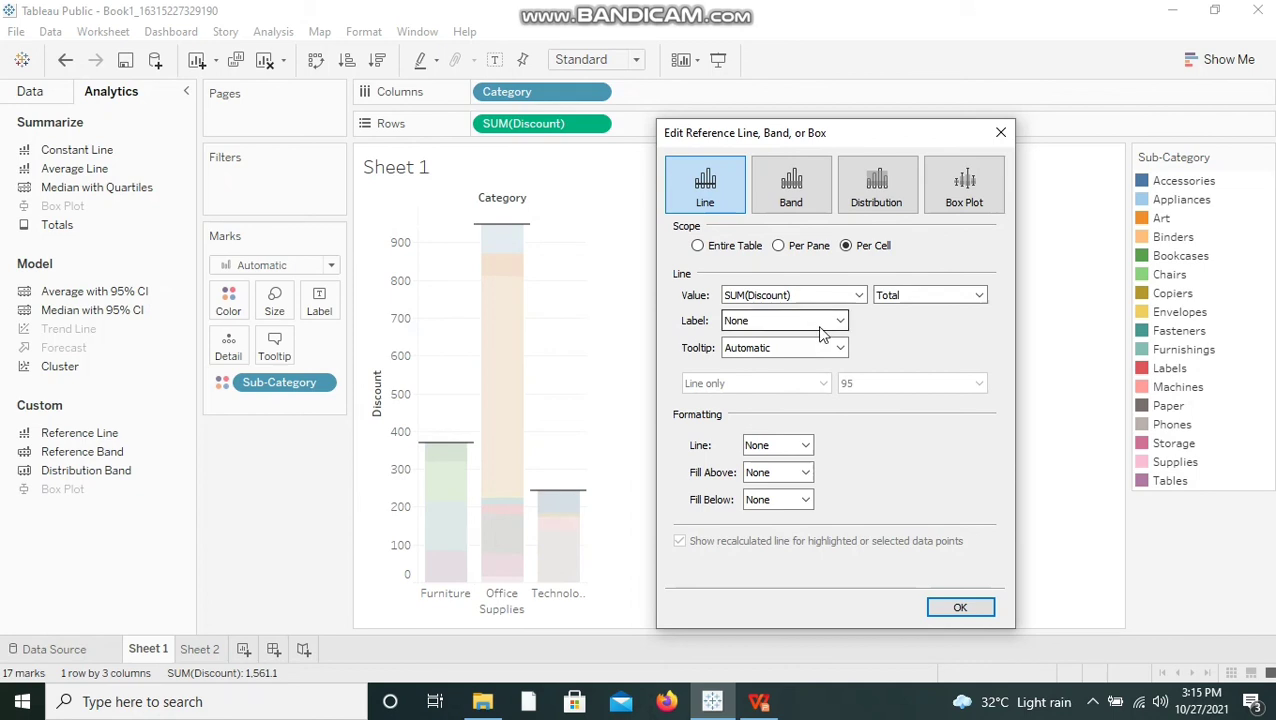
click(840, 322)
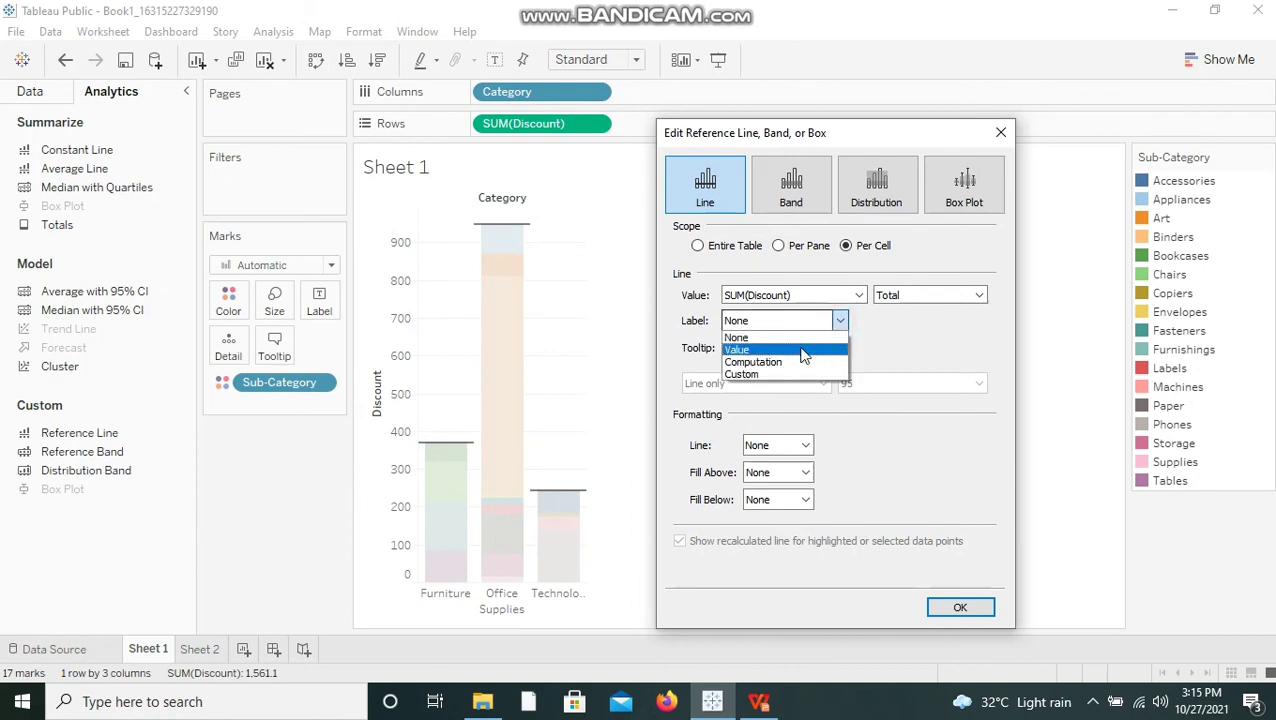
click(803, 350)
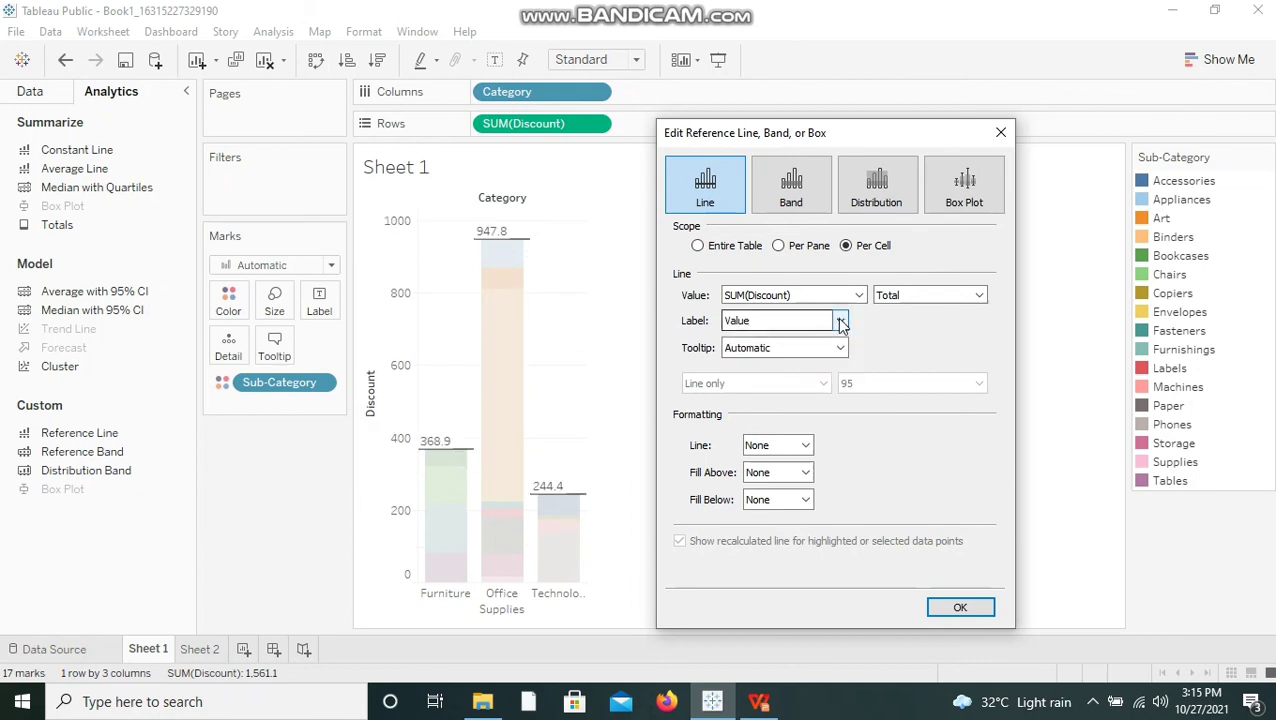
click(840, 320)
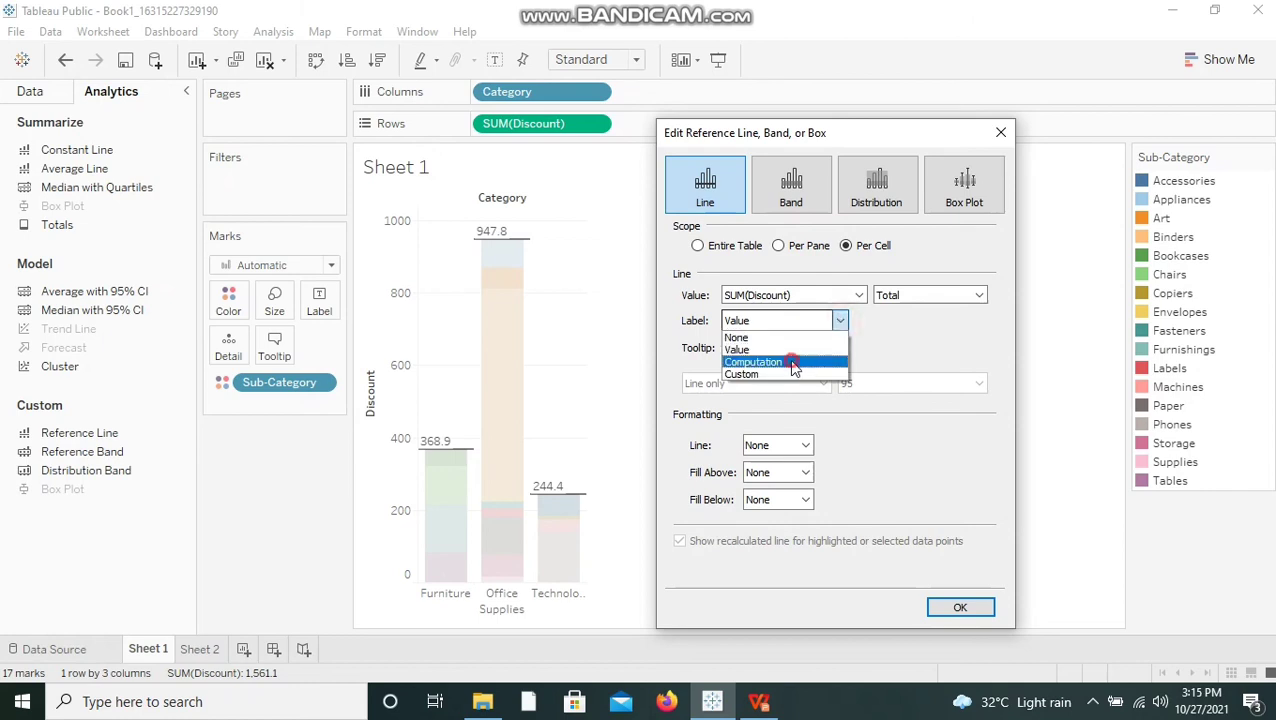
click(790, 361)
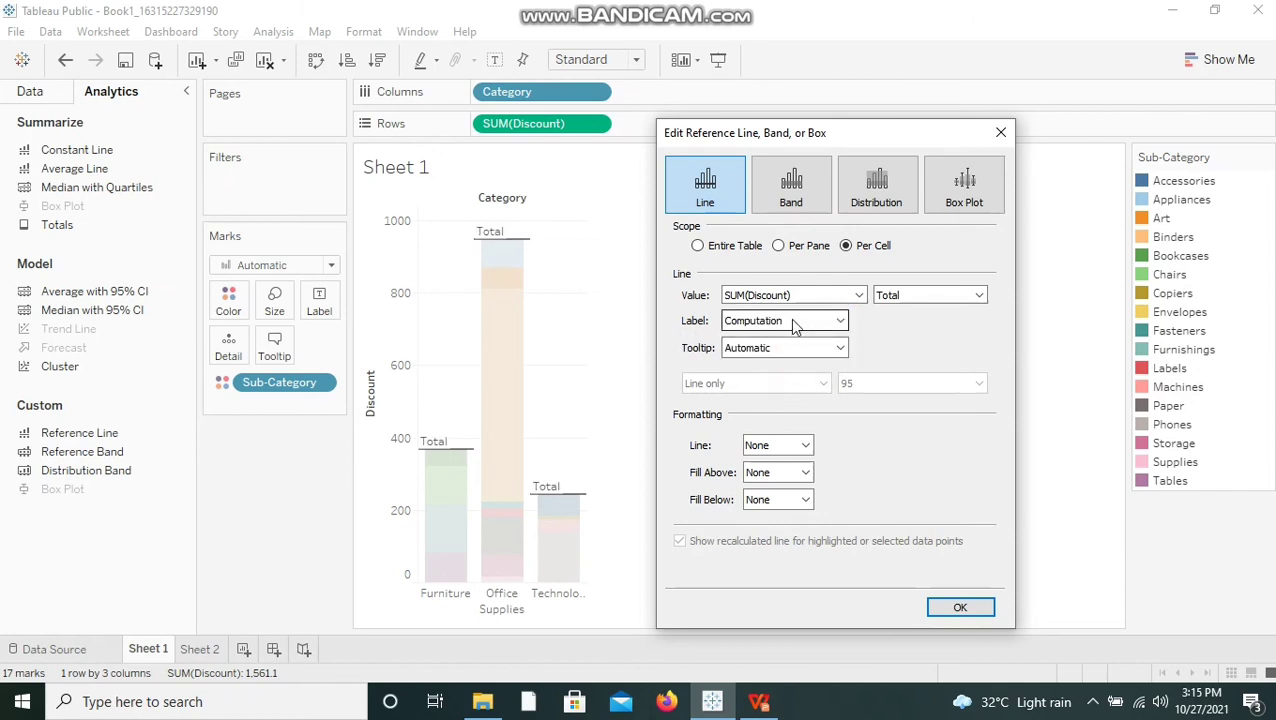
click(832, 321)
click(799, 375)
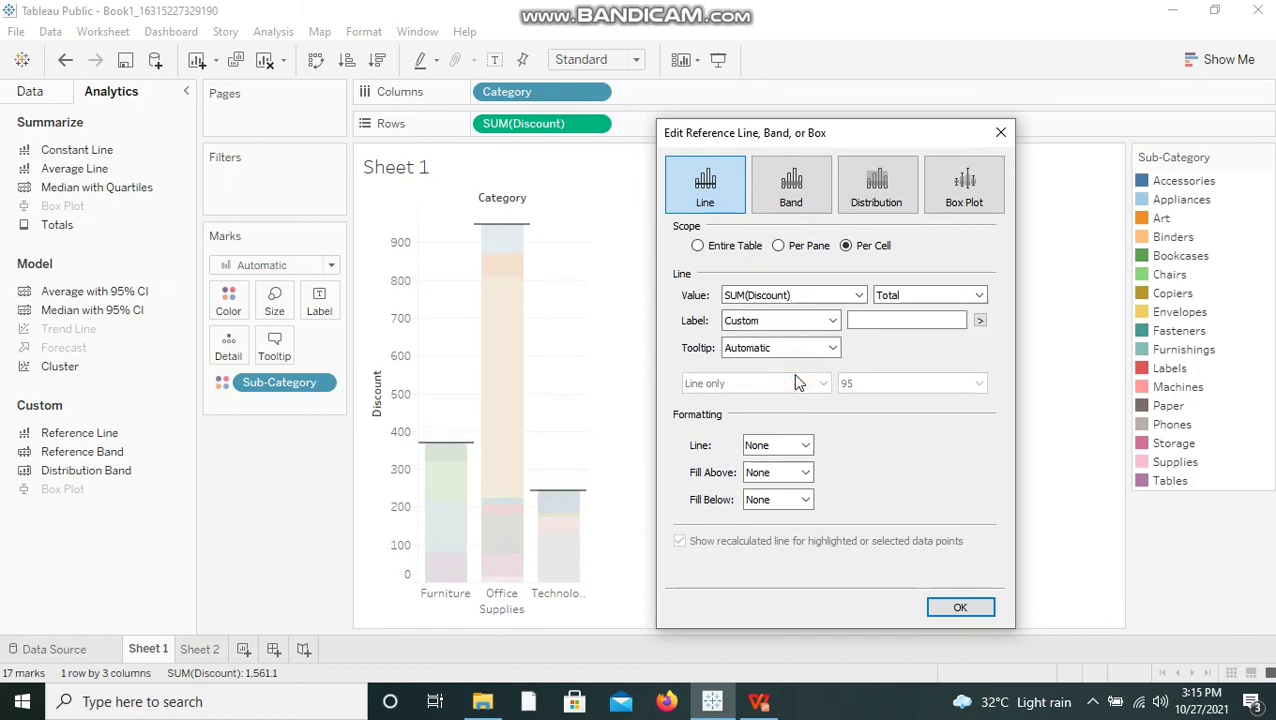
click(875, 319)
Set the reference line's label to Value, apply the edit and deselect the line
click(833, 321)
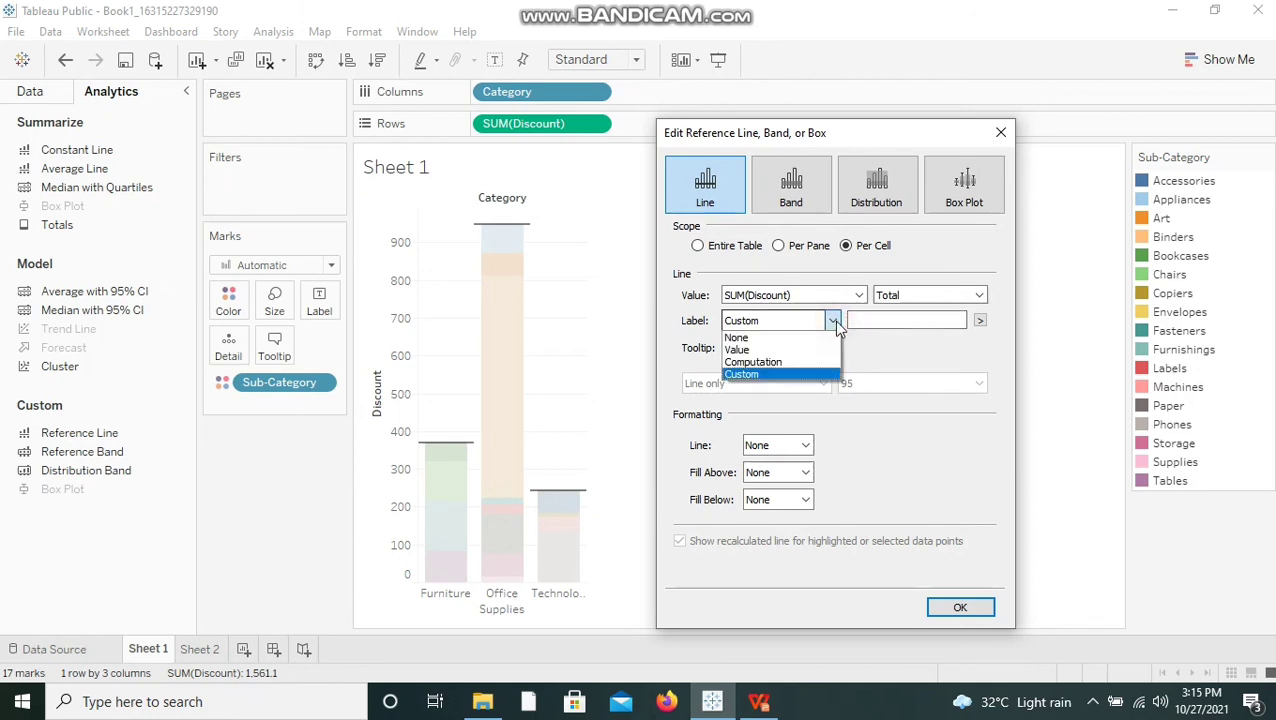
click(778, 355)
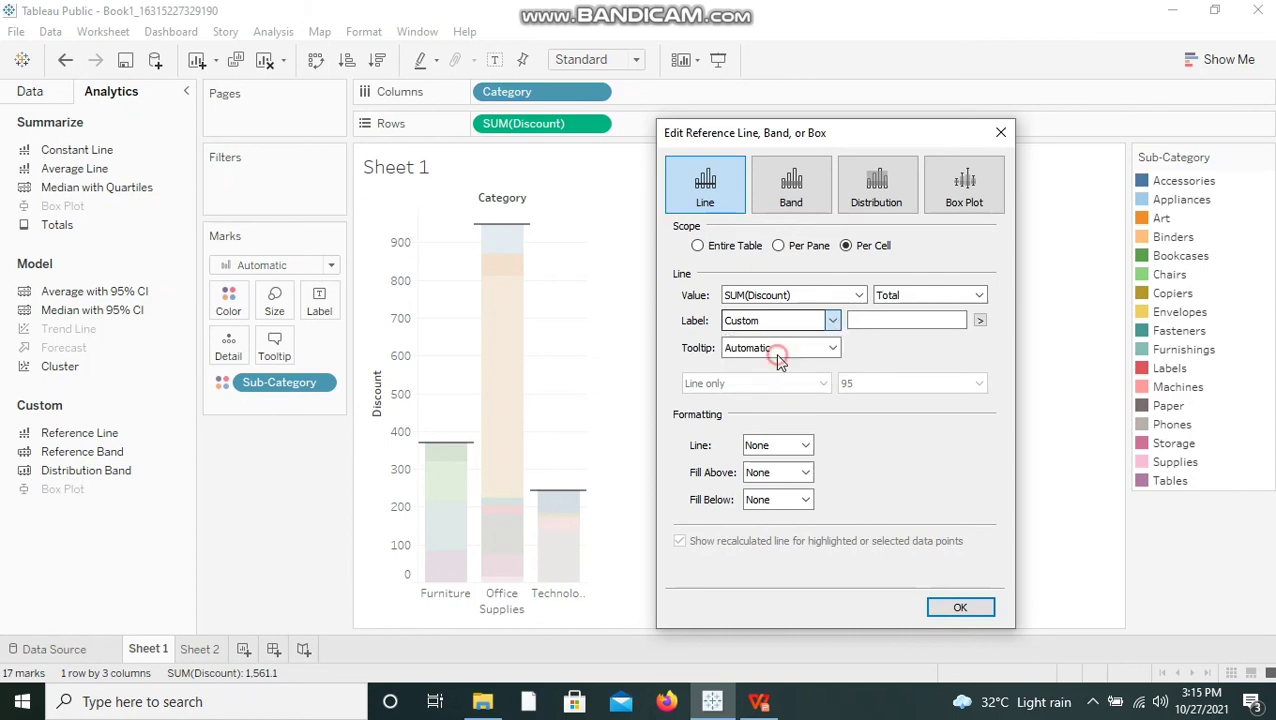
click(960, 607)
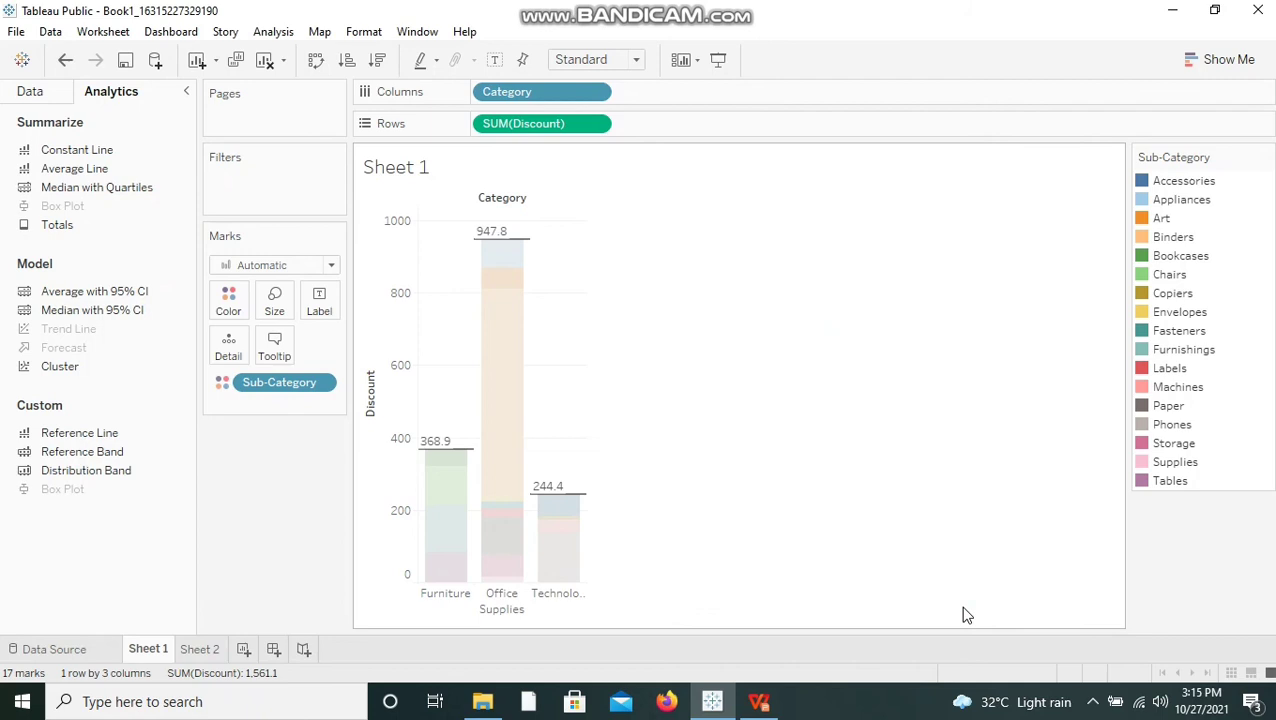
click(789, 521)
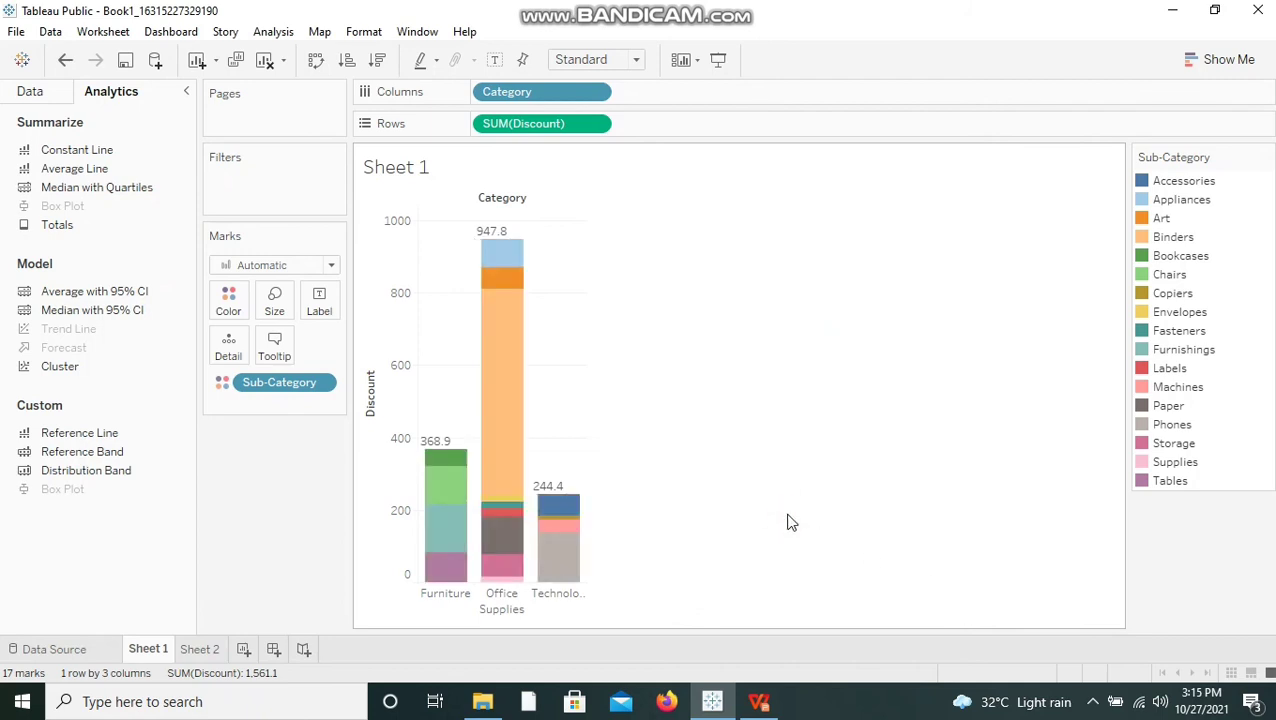